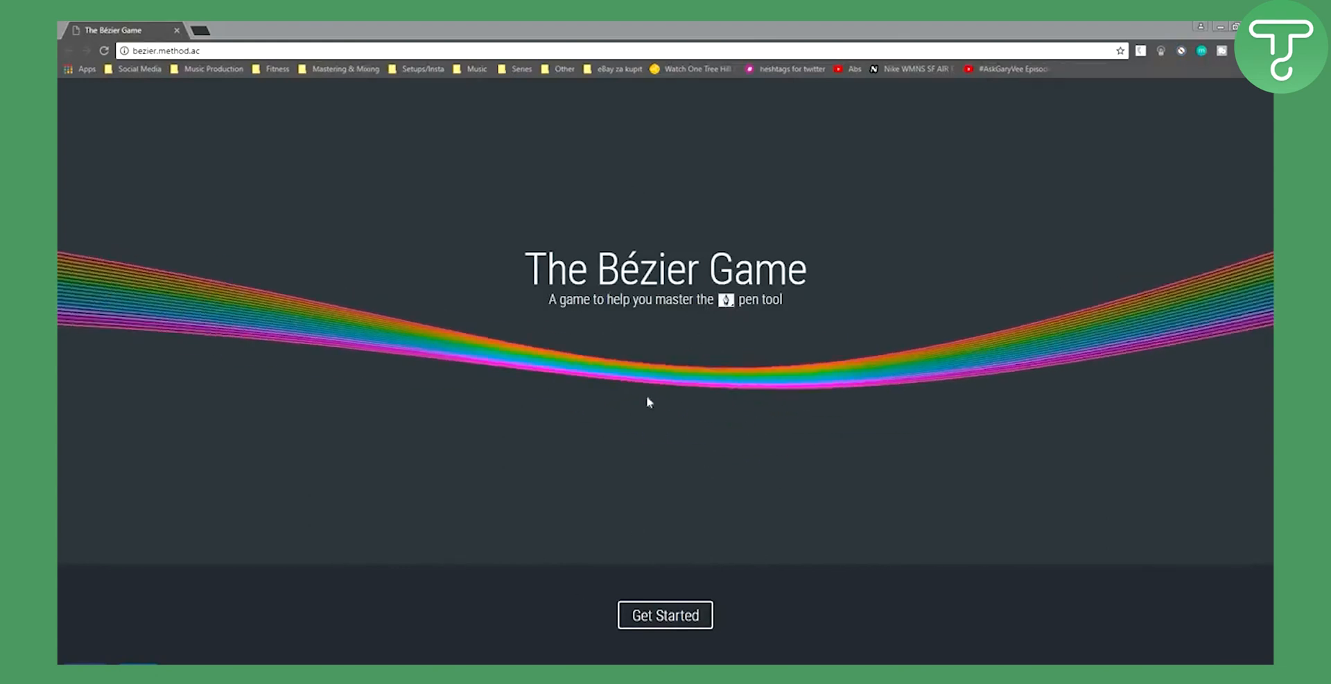
Start the Bézier Game and trace the right-angle line with three corner nodes.
left_click(660, 615)
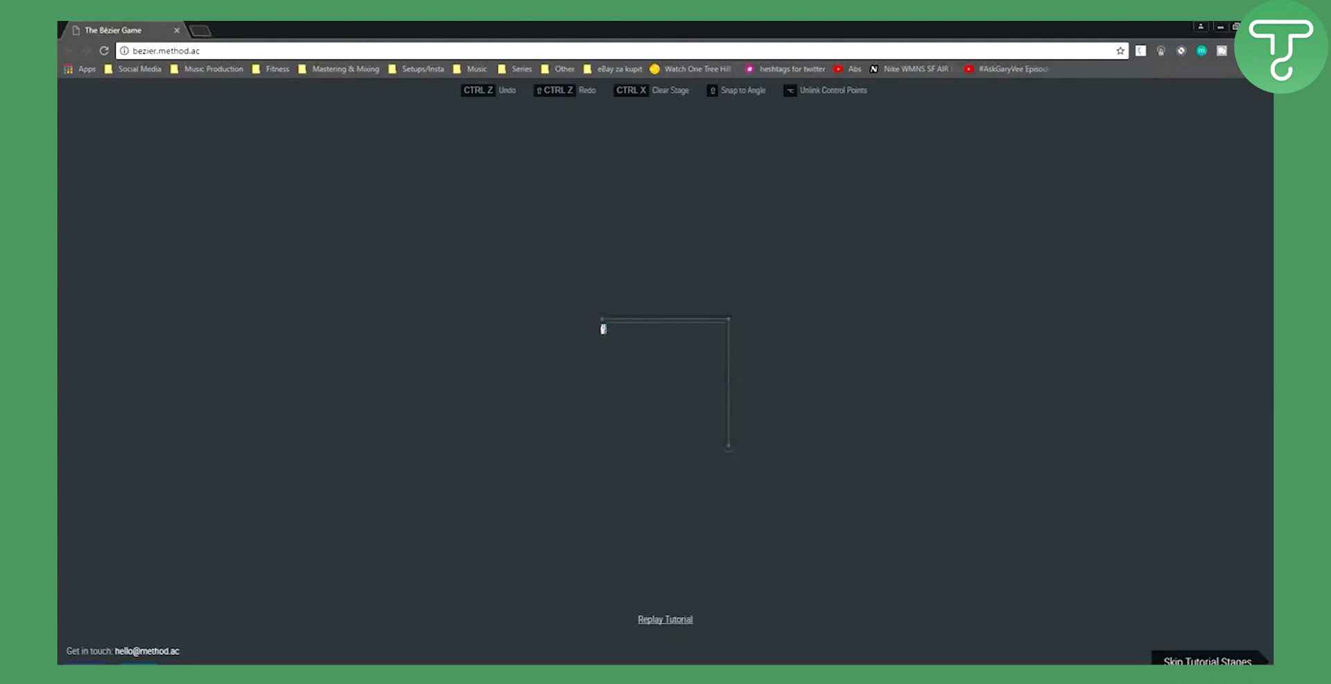
left_click(658, 622)
left_click(603, 323)
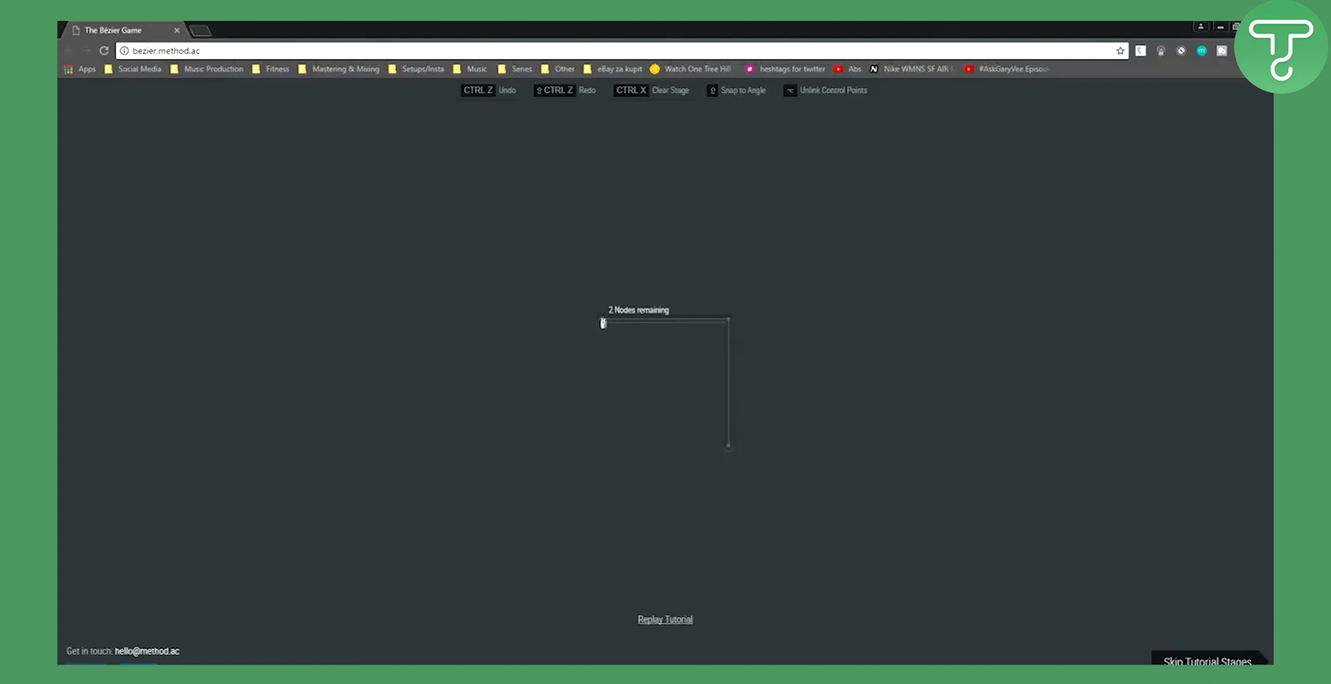
left_click(729, 324)
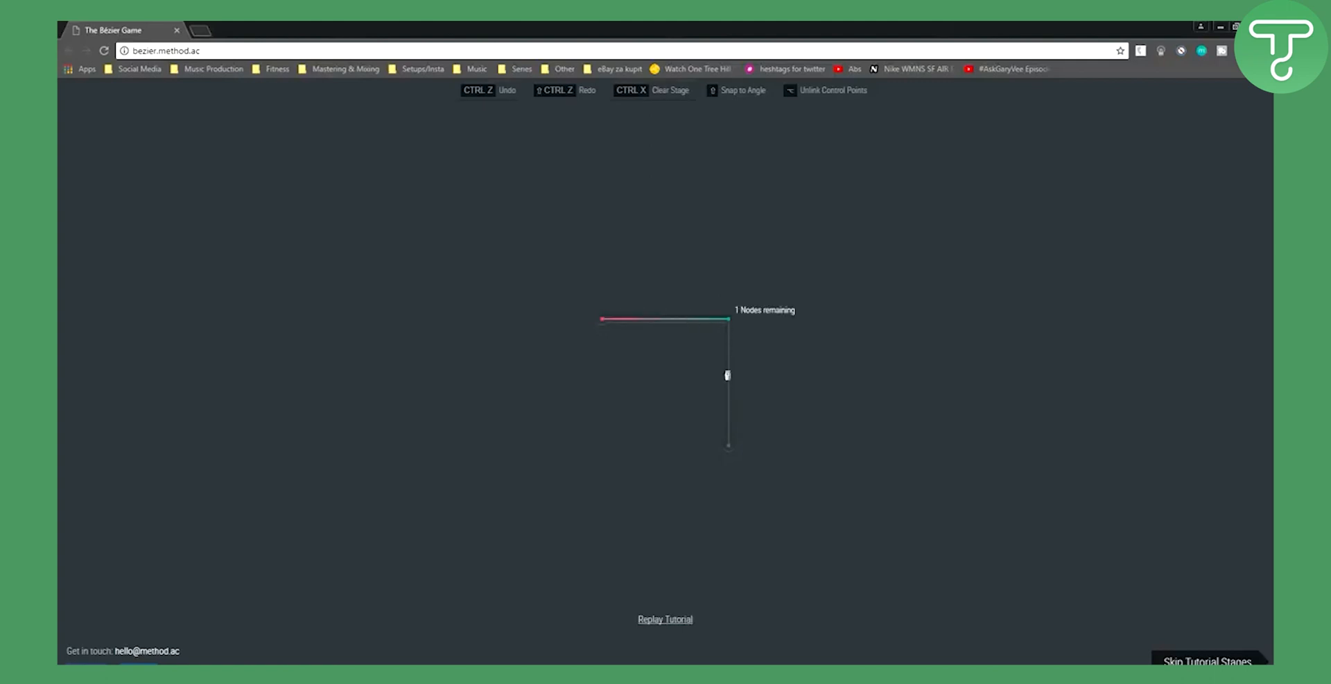
left_click(729, 450)
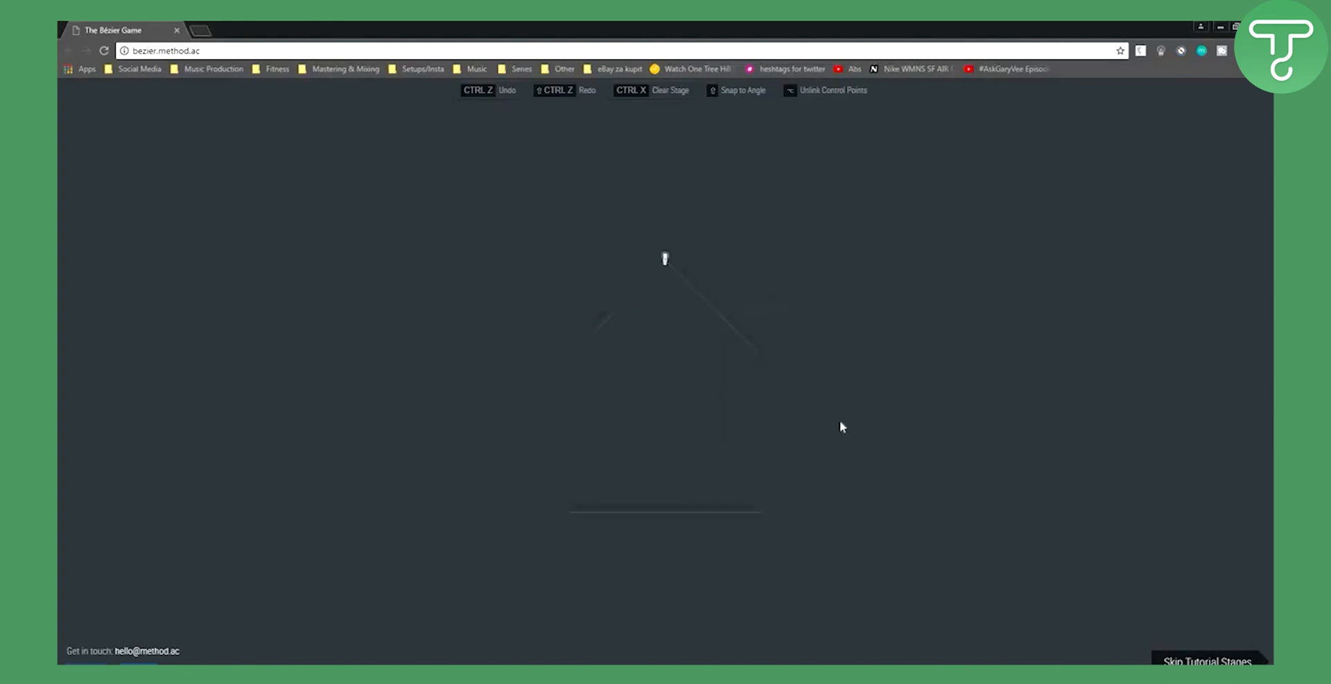
Trace the house outline with straight segments from the roof peak, closing the path at its starting node.
left_click(663, 259)
left_click(760, 354)
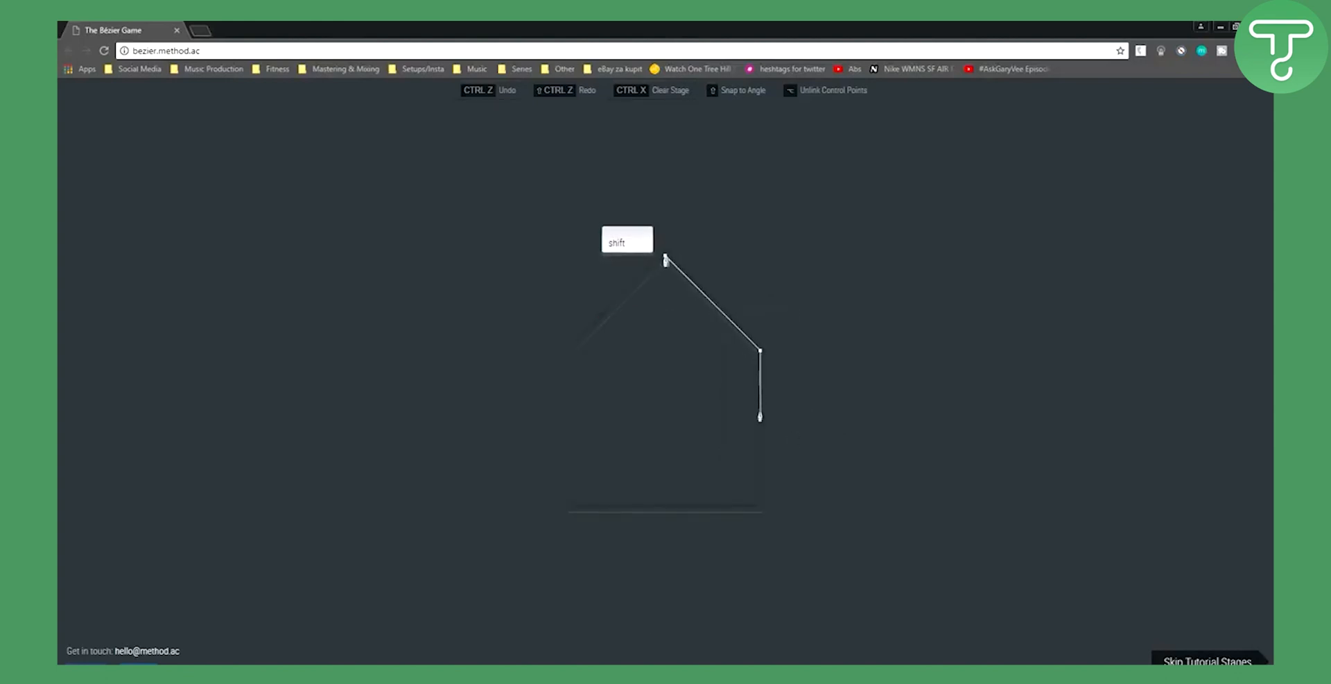
left_click(760, 508)
left_click(570, 509)
left_click(570, 350)
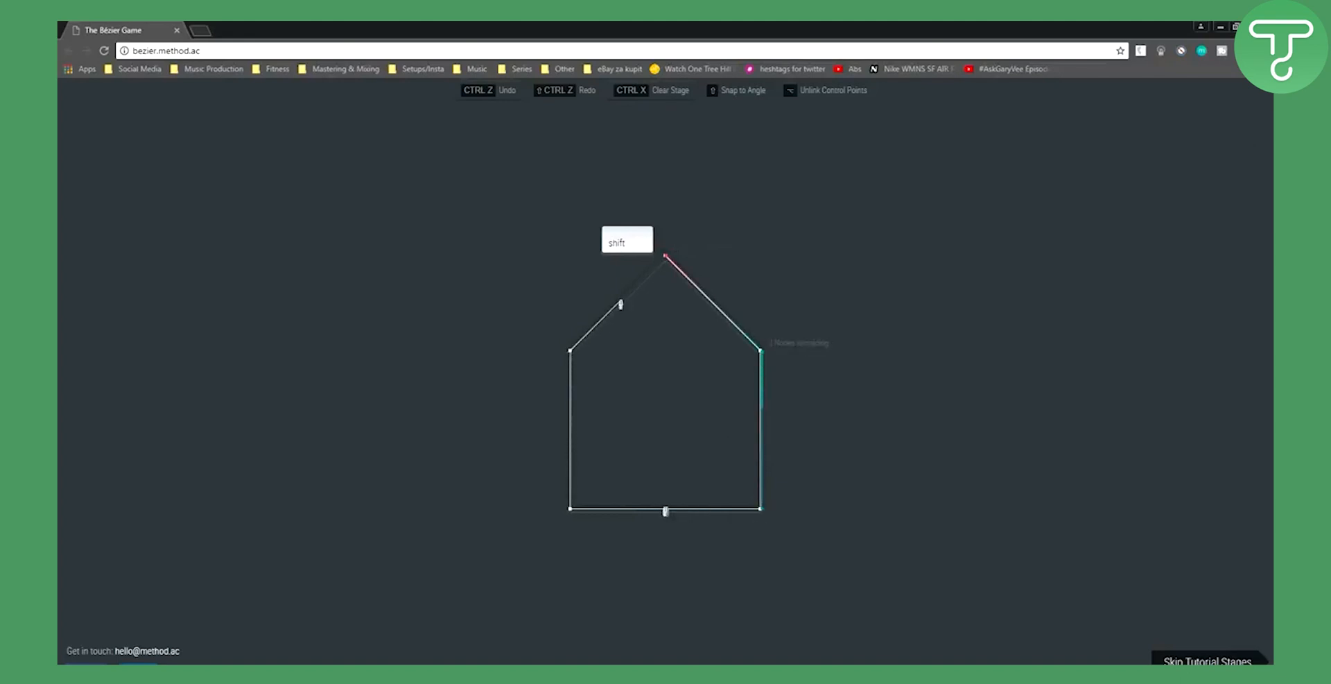
left_click(665, 258)
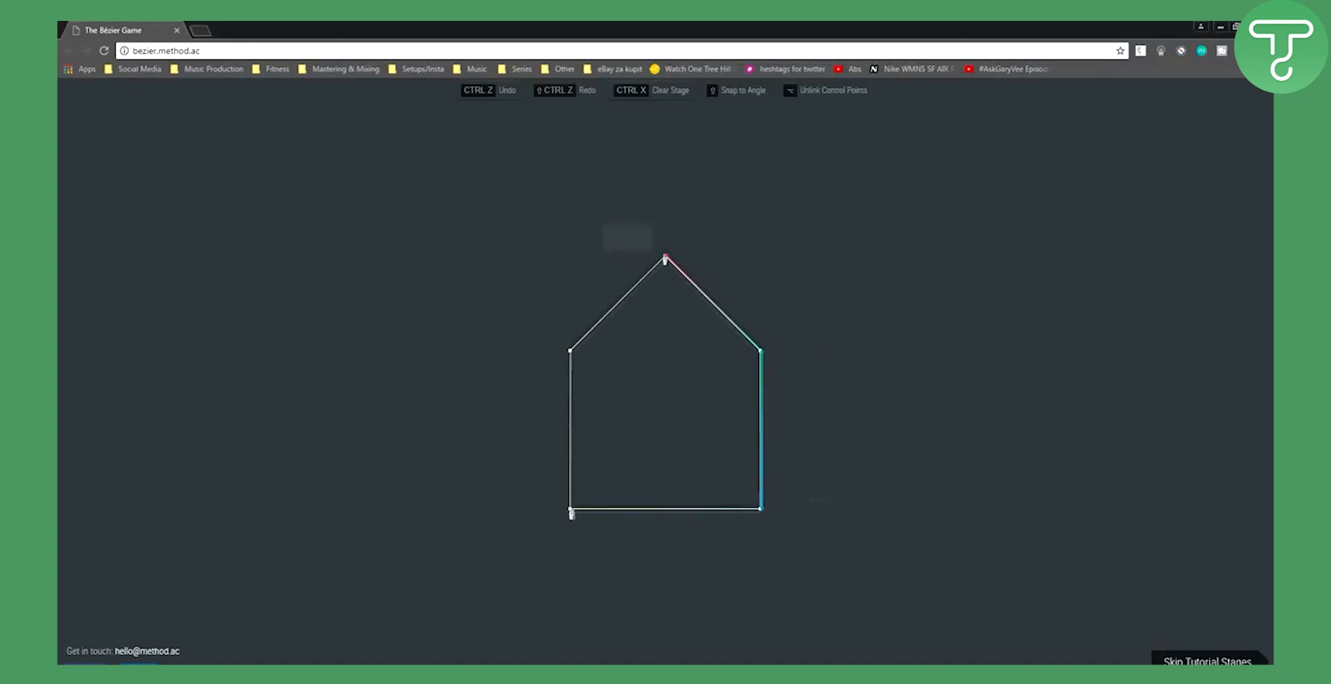
left_click(571, 351)
left_click(665, 257)
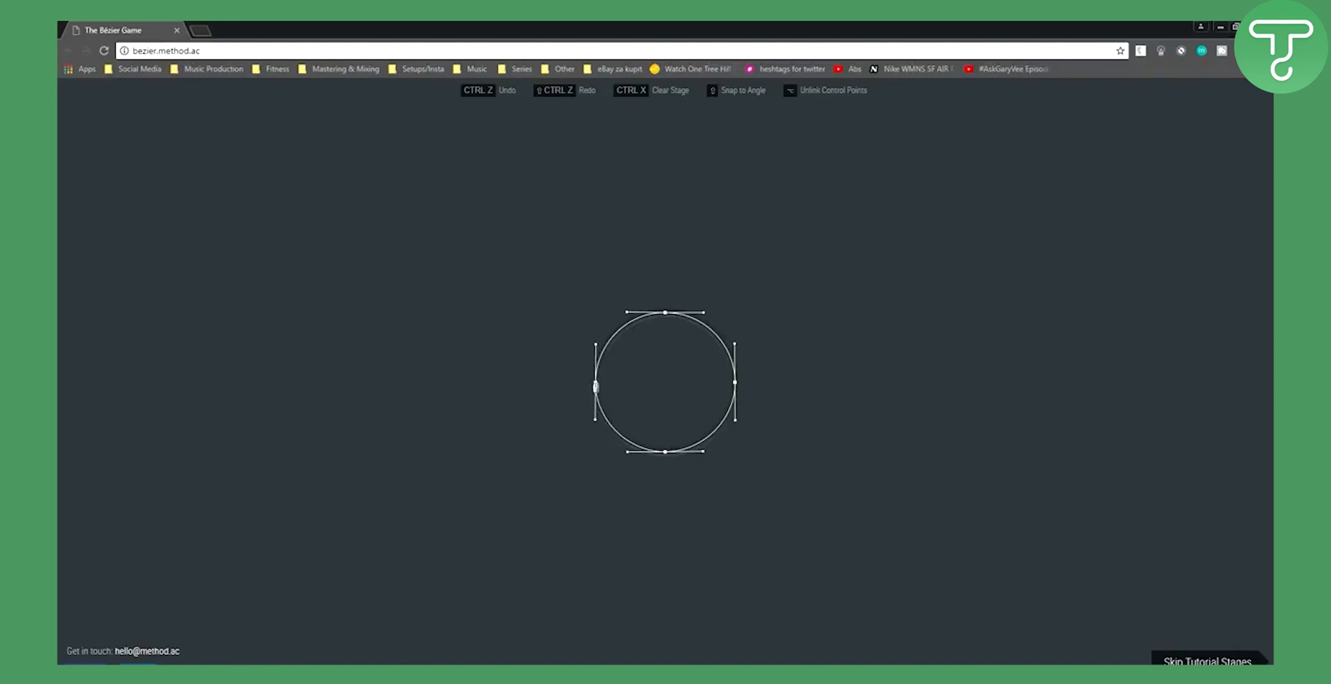
Trace the circle with smooth nodes at its four quadrant points and close the path.
left_click_drag(595, 382, 595, 423)
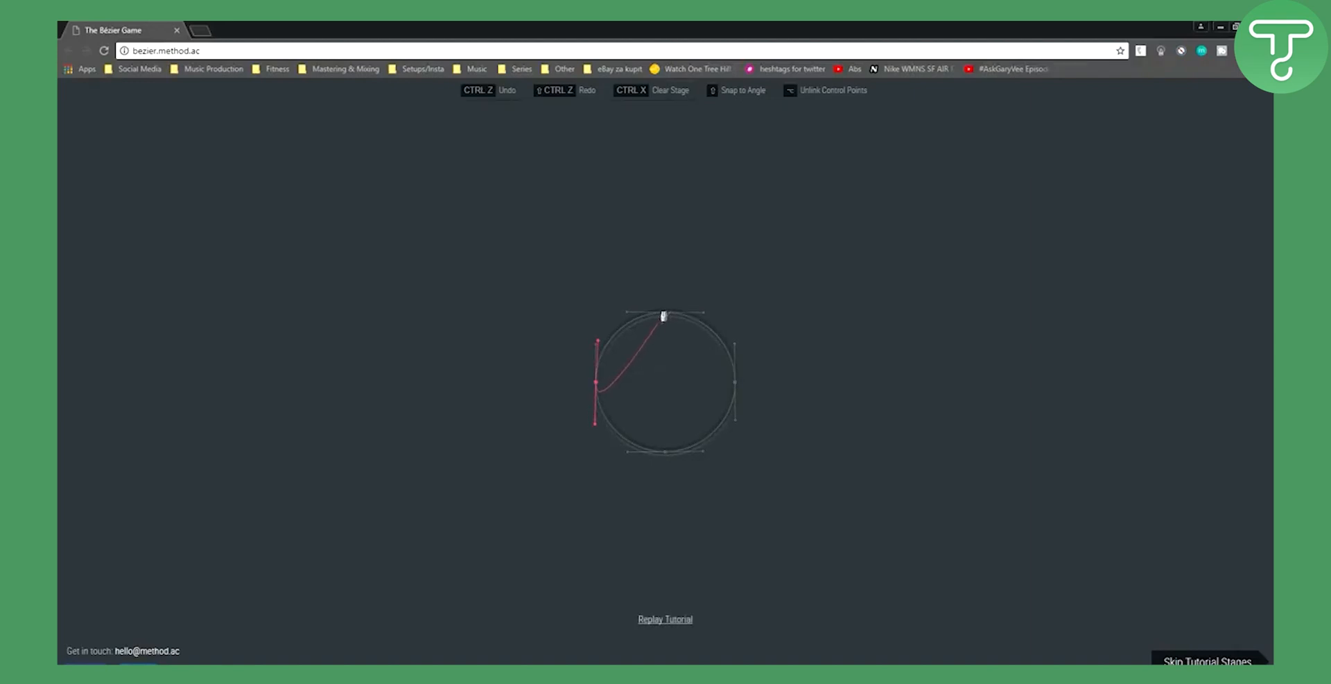
key("ctrl+z")
left_click_drag(596, 386, 597, 345)
left_click_drag(667, 316, 706, 317)
left_click_drag(735, 386, 734, 425)
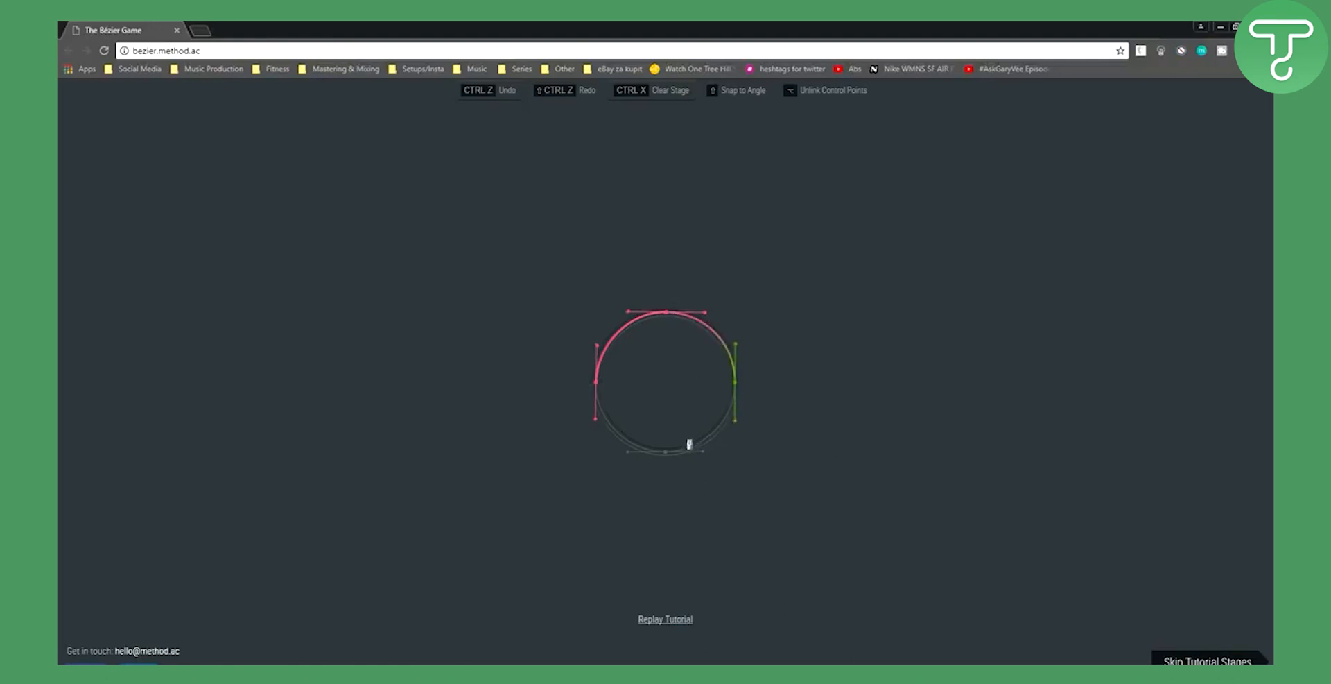
left_click_drag(665, 452, 630, 455)
left_click(594, 390)
Trace the heart with curve handles from its upper notch and lower tip, closing it at the notch.
left_click_drag(664, 333, 692, 361)
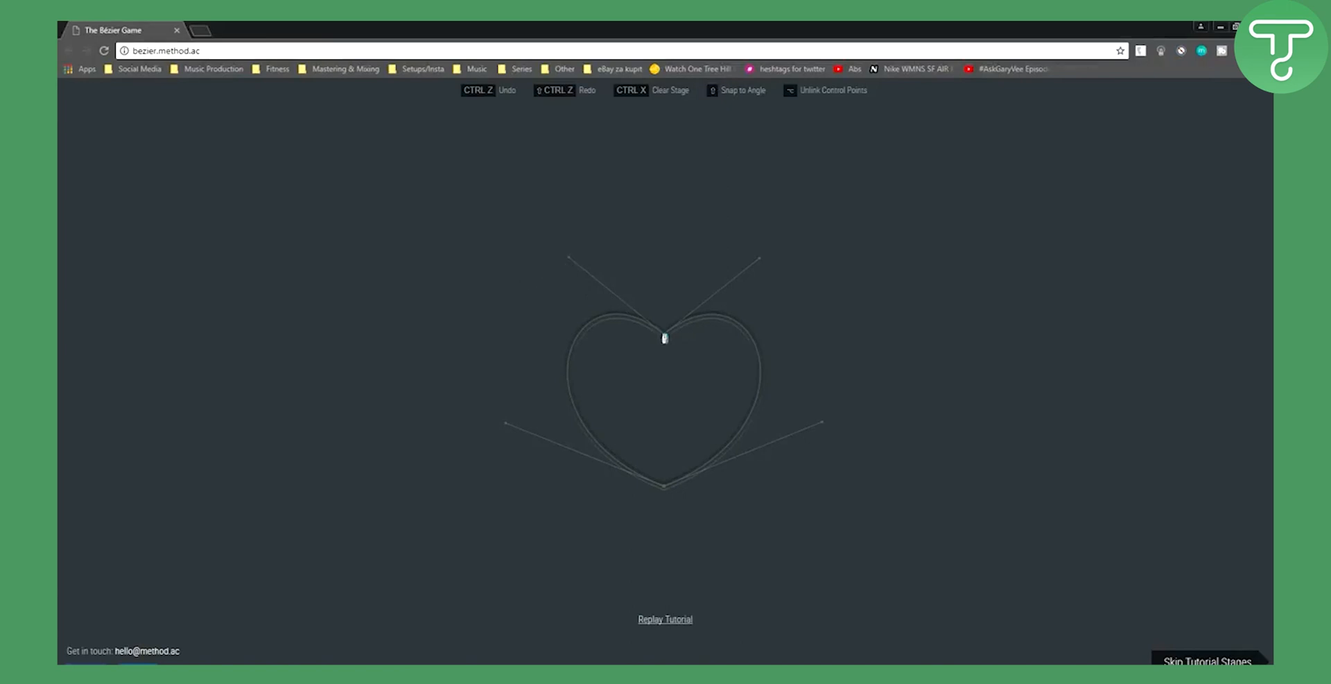
left_click_drag(664, 338, 759, 263)
left_click_drag(759, 263, 760, 259)
left_click_drag(665, 485, 508, 428)
left_click(660, 337)
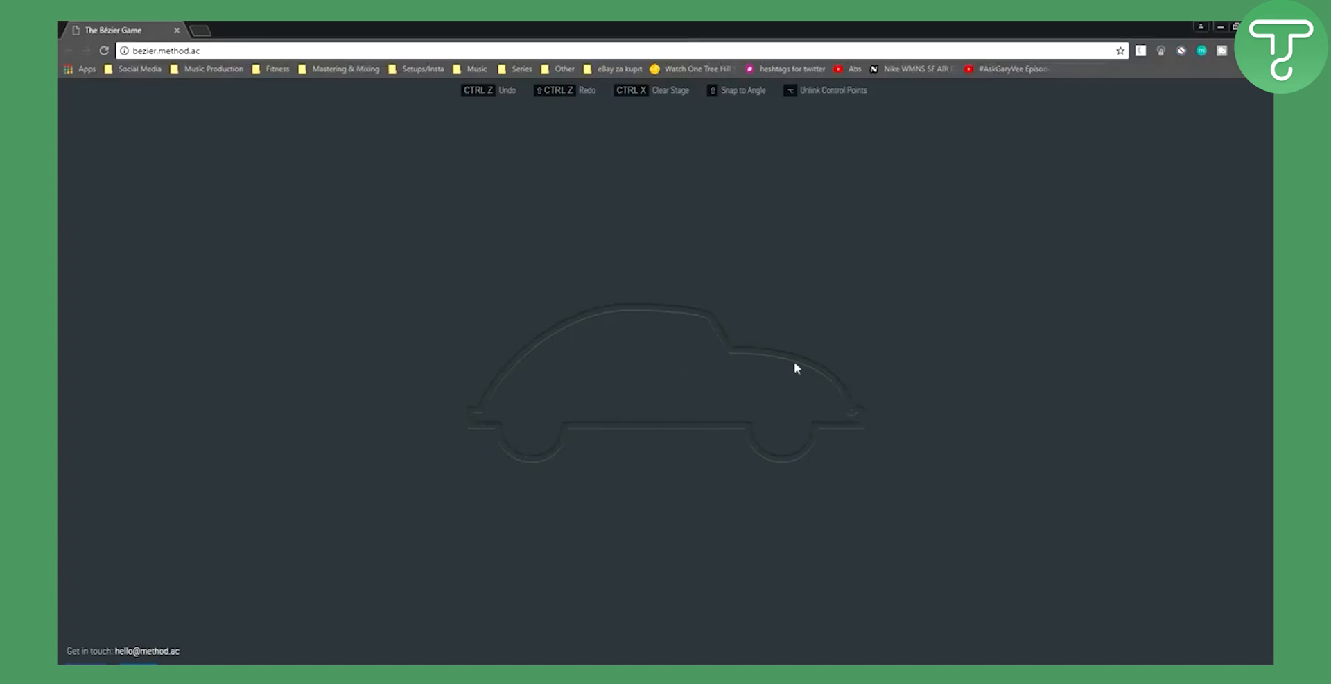
Begin the car outline by tracing the front bumper with straight segments up to the front wheel.
key("ctrl+z")
left_click(852, 411)
left_click(863, 409)
left_click(862, 426)
left_click(816, 425)
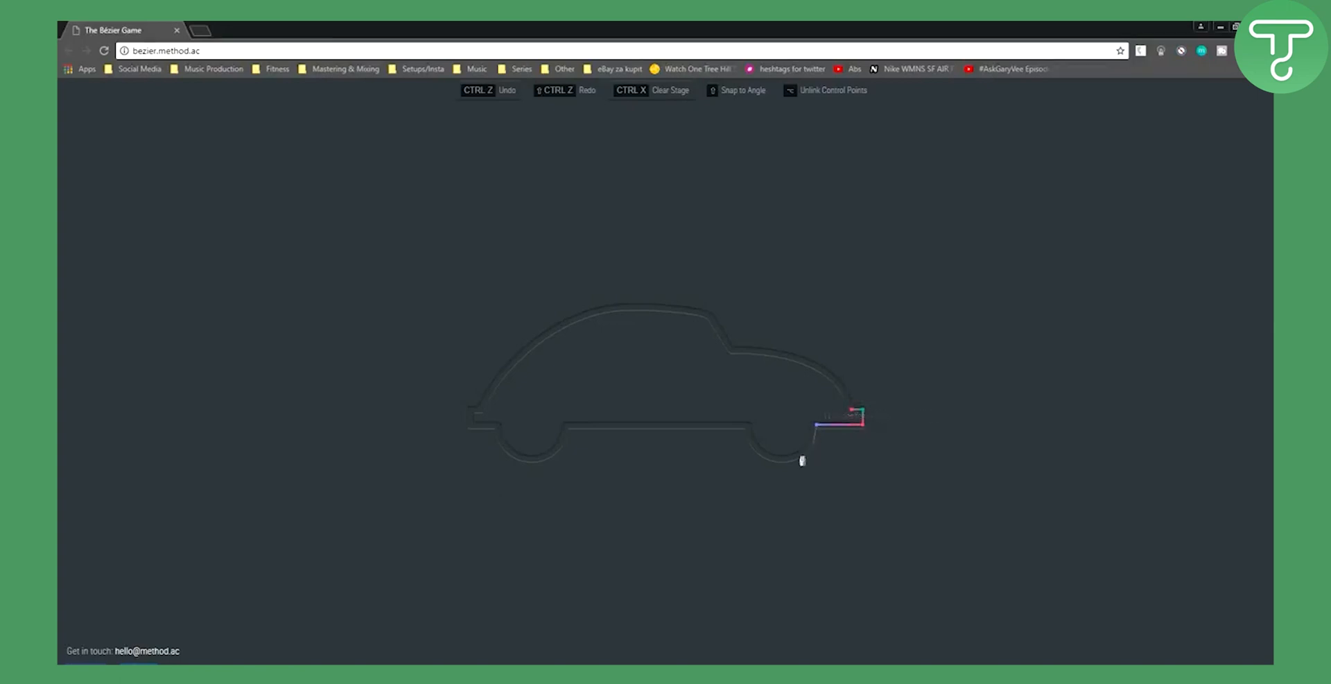
Trace the car's underside, curving around both wheels and joining them with a straight segment.
left_click_drag(784, 461, 754, 462)
left_click(748, 429)
left_click(565, 430)
left_click_drag(534, 460, 507, 460)
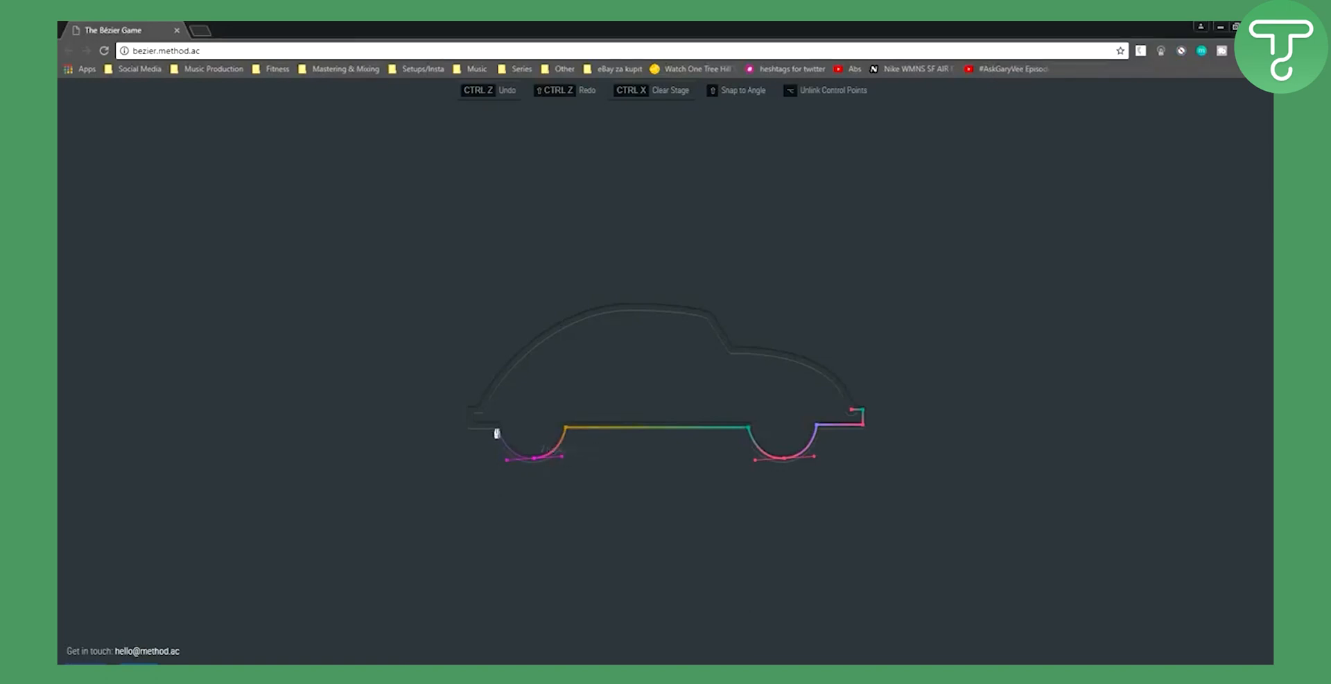
left_click(497, 428)
Trace the car's rear bumper with straight segments up to the base of the body.
left_click(471, 426)
left_click(471, 410)
left_click(480, 410)
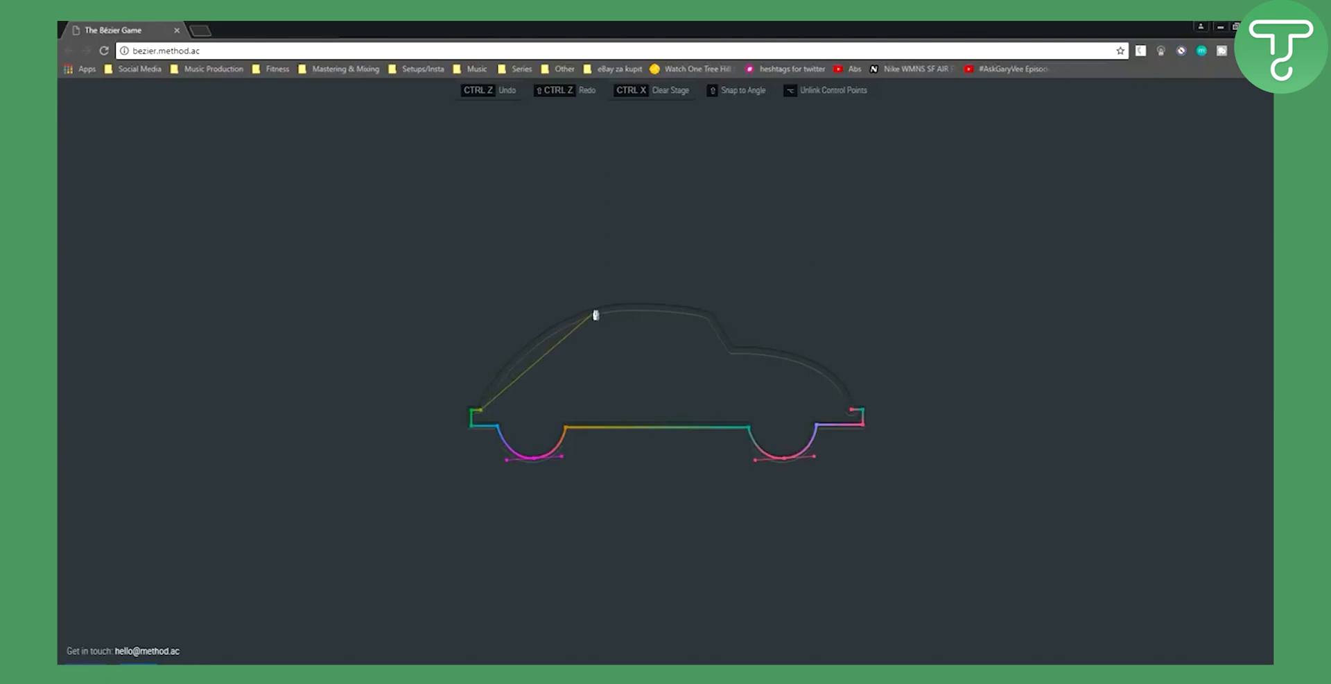
Trace the car's curved roof, windshield and hood to close the outline, and advance to the next stage.
left_click_drag(617, 315, 672, 287)
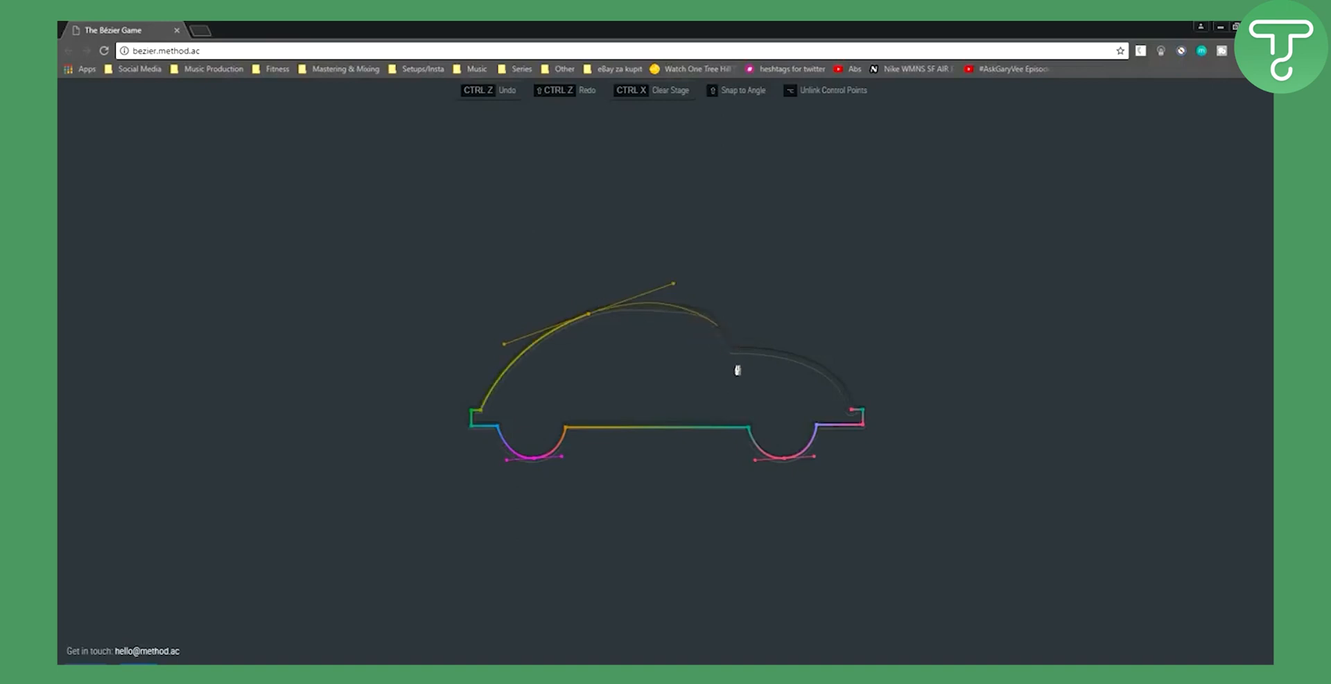
key("ctrl+z")
left_click_drag(594, 313, 667, 298)
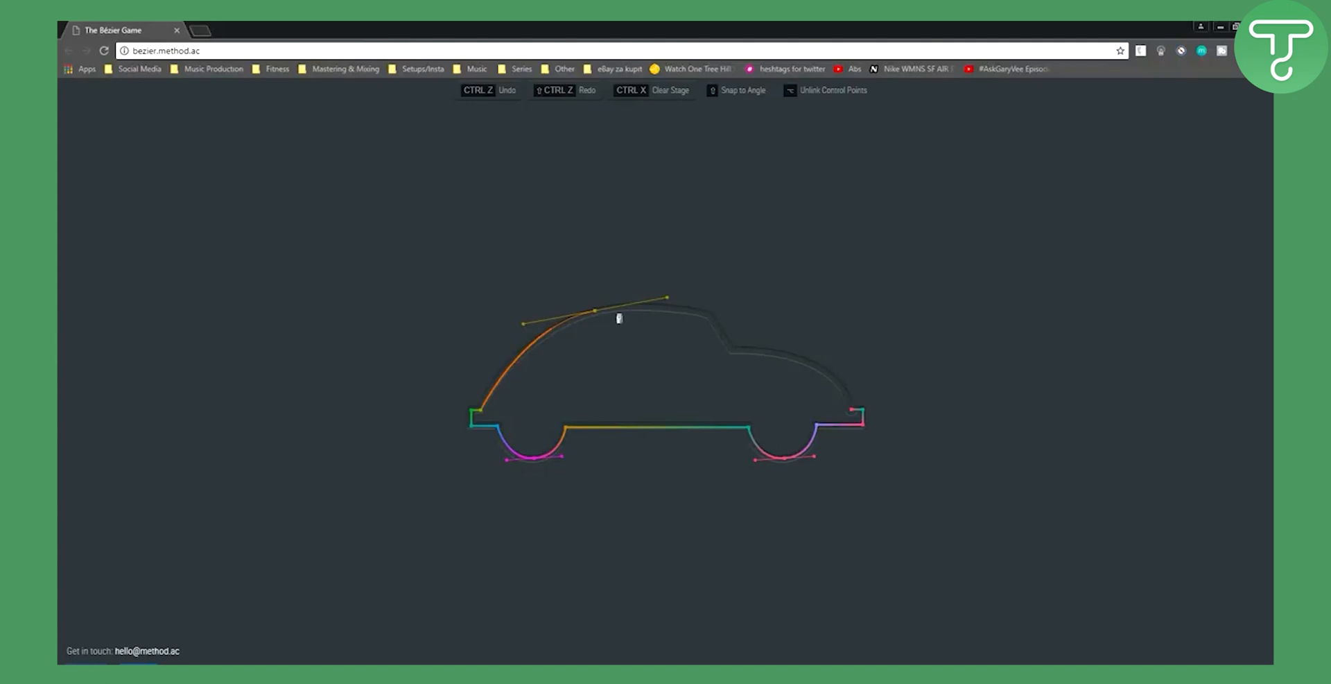
left_click(712, 317)
left_click(733, 354)
left_click_drag(851, 408, 871, 478)
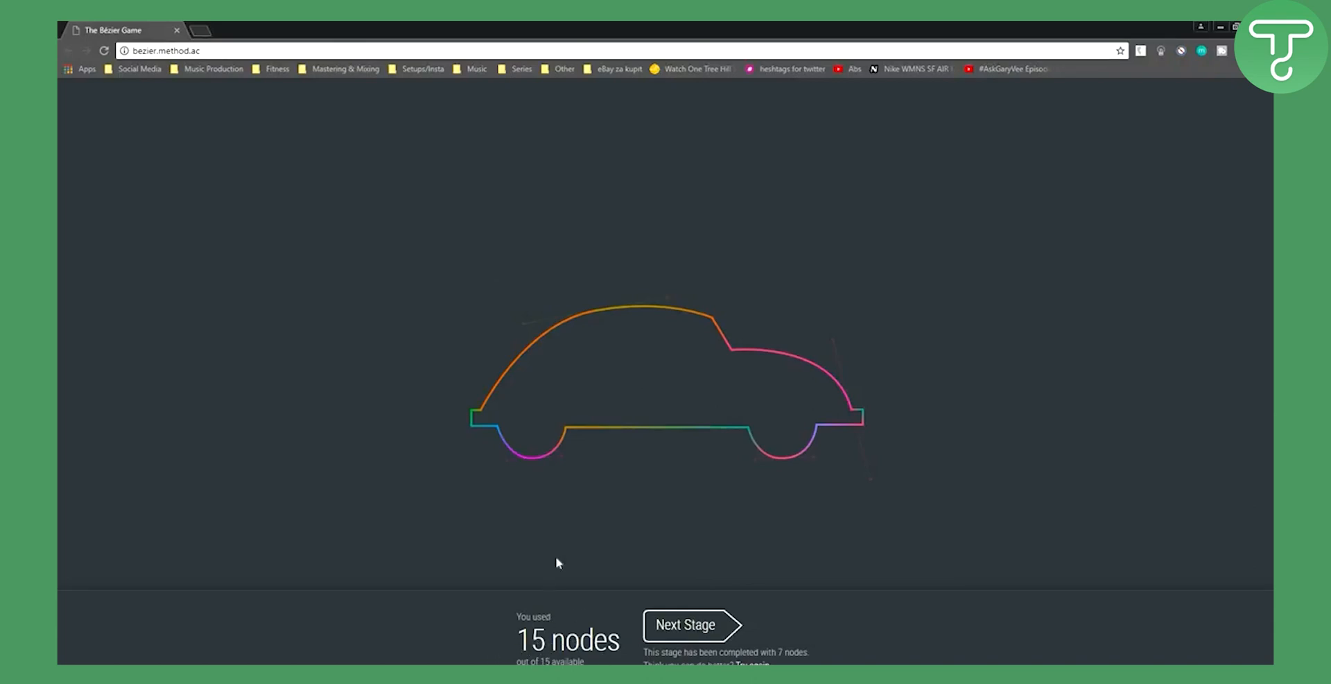
left_click(704, 631)
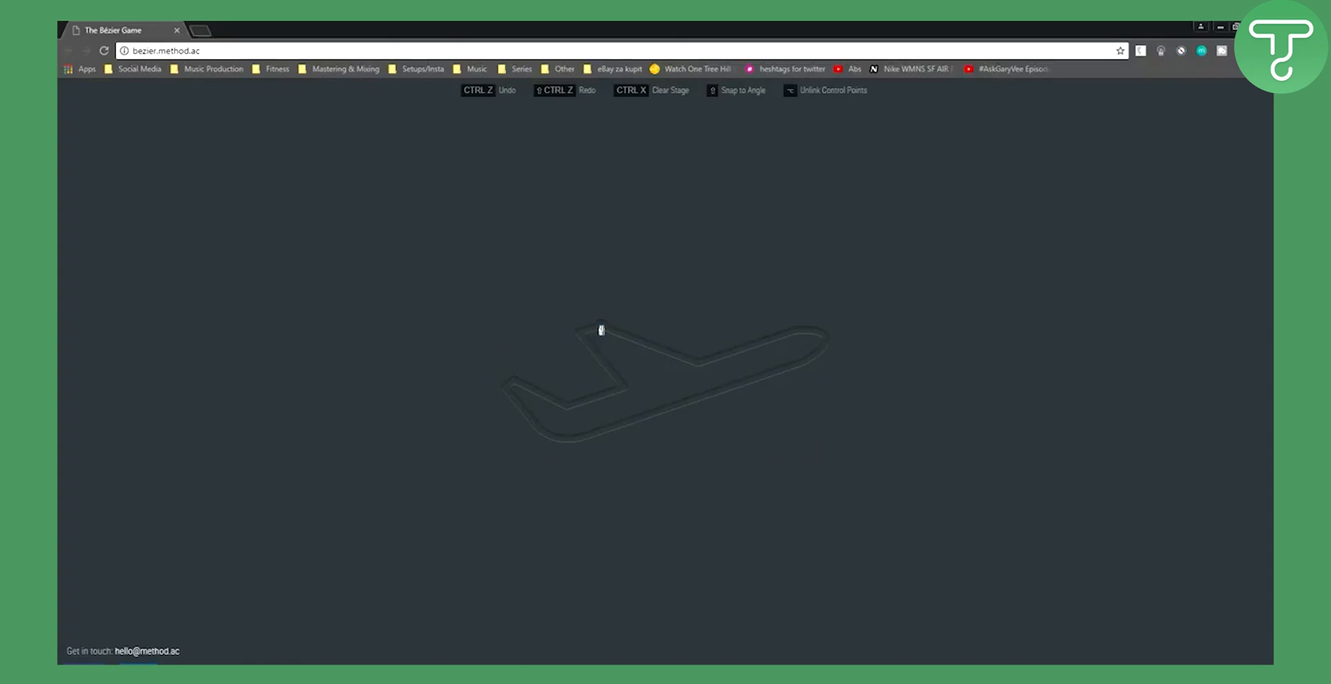
Trace the airplane from the upper wing tip along the fuselage, around the nose and back along the belly.
left_click(601, 330)
left_click(695, 362)
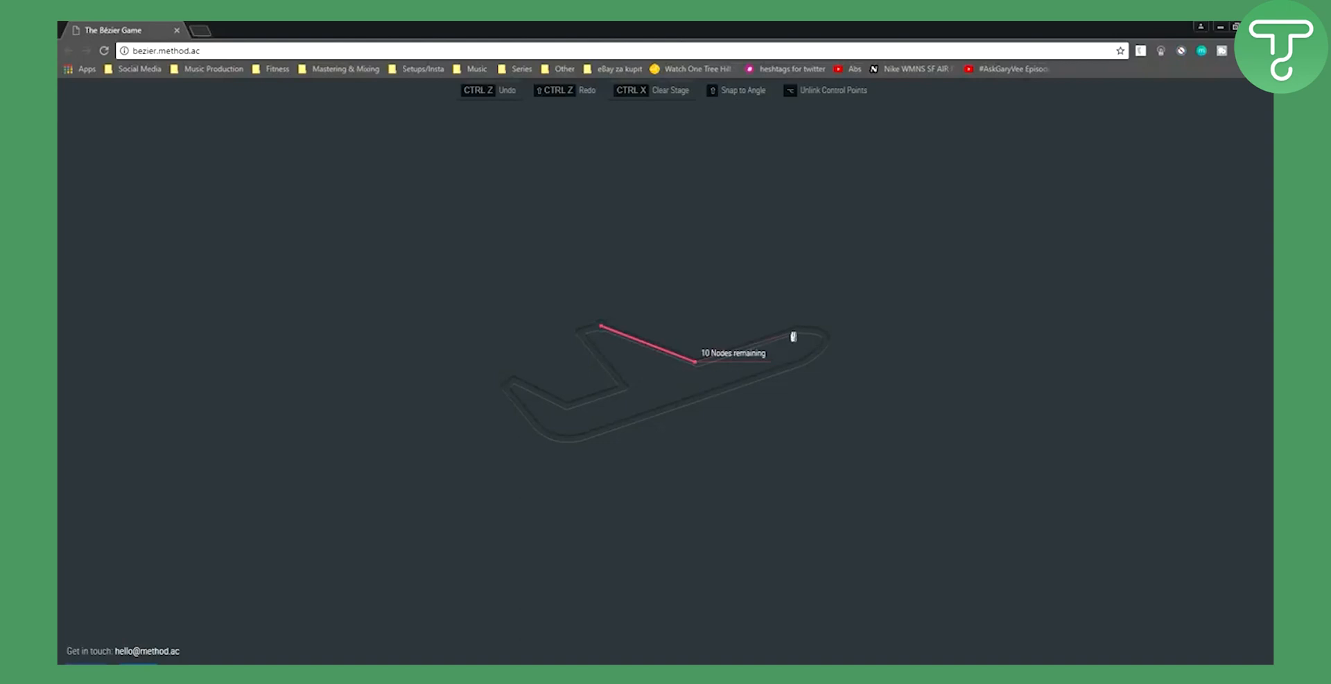
left_click(797, 331)
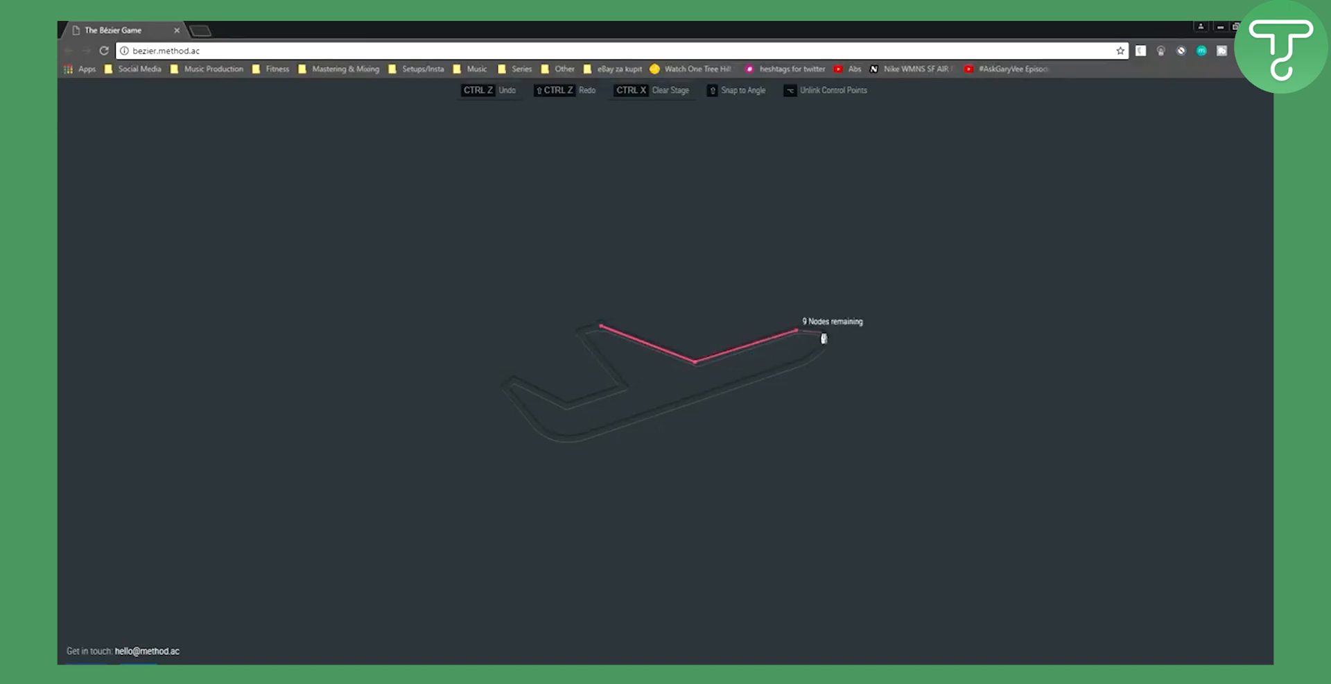
left_click_drag(824, 337, 653, 421)
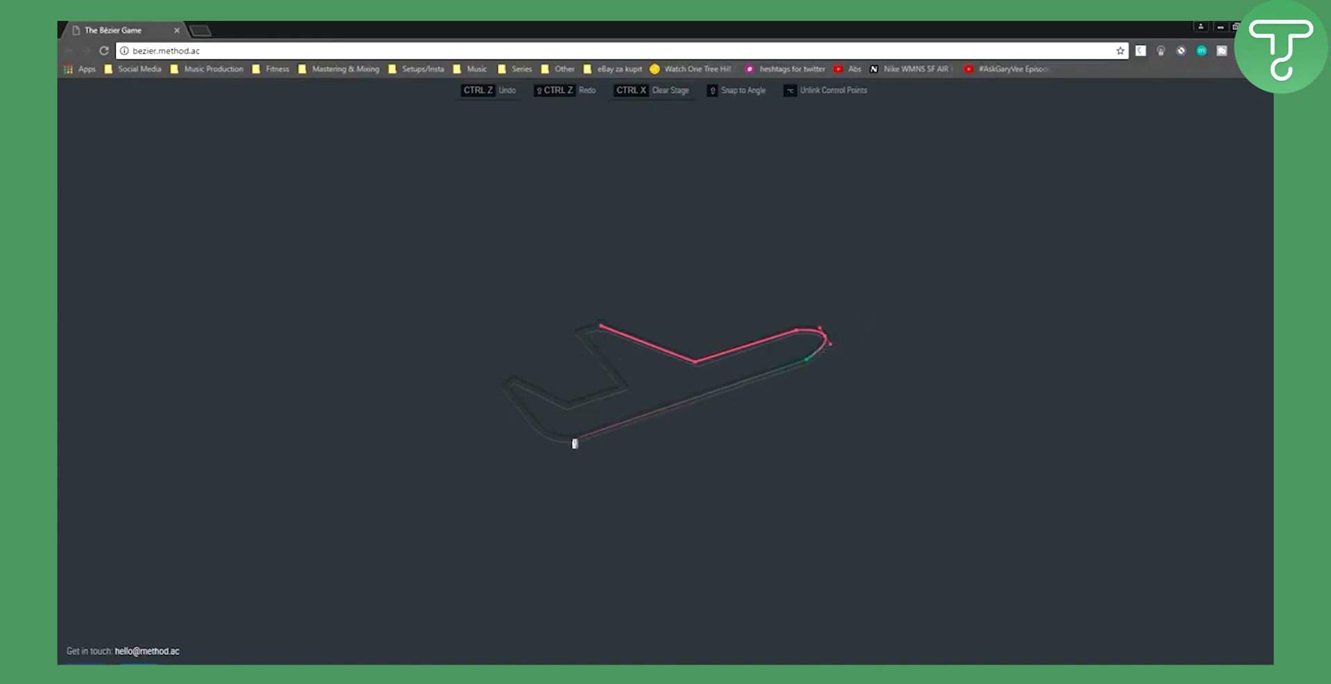
left_click(572, 443)
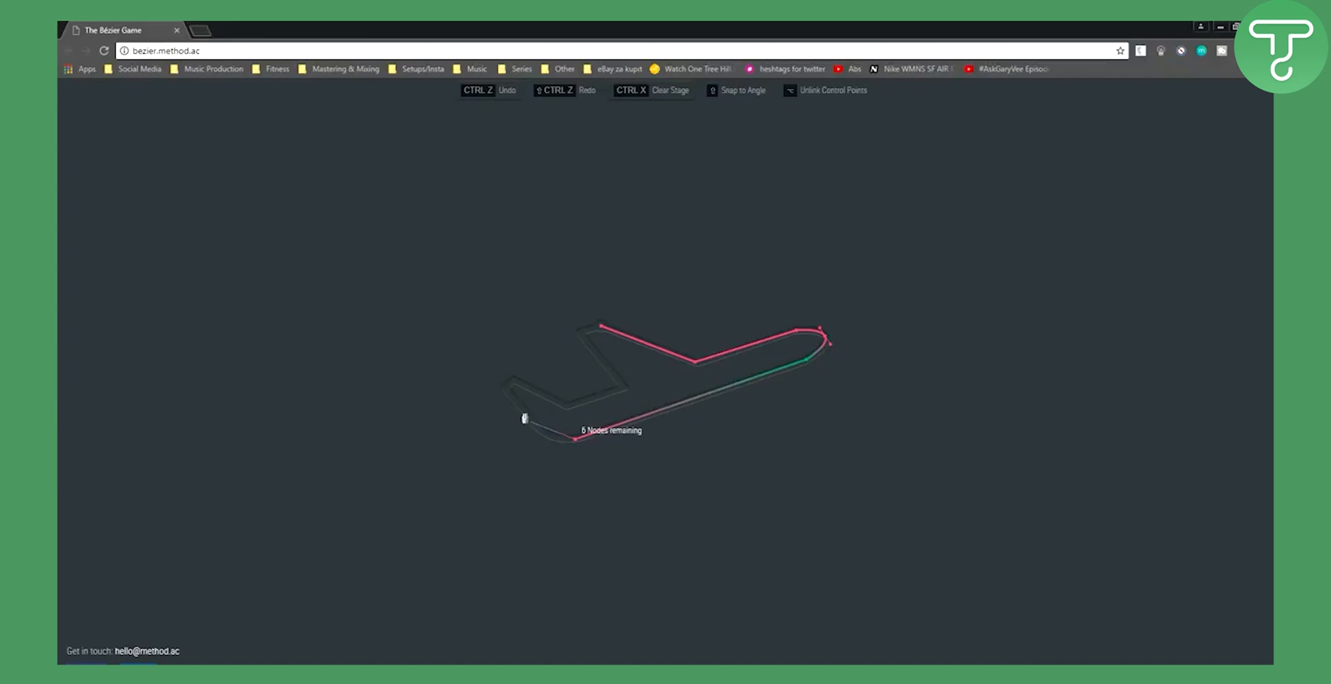
Trace the airplane's curved tail and remaining wing edges to close the outline, and advance to the next stage.
left_click_drag(531, 419, 511, 396)
left_click(515, 379)
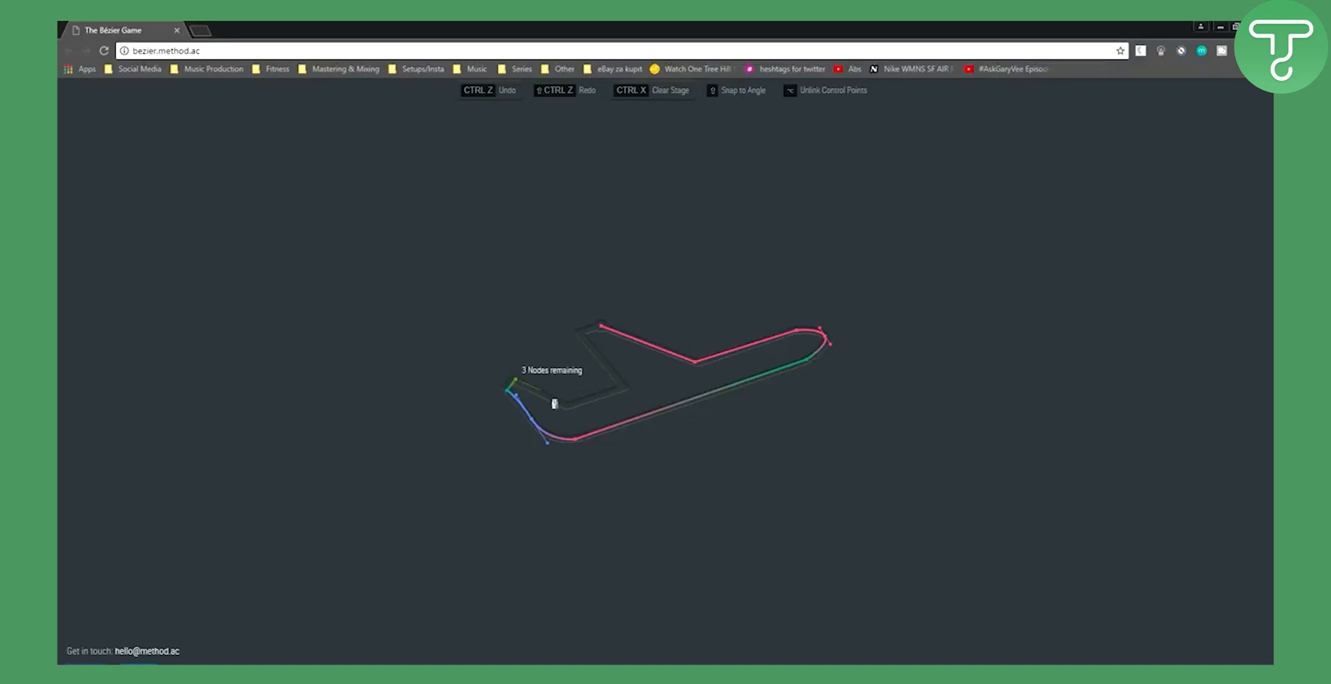
left_click(567, 405)
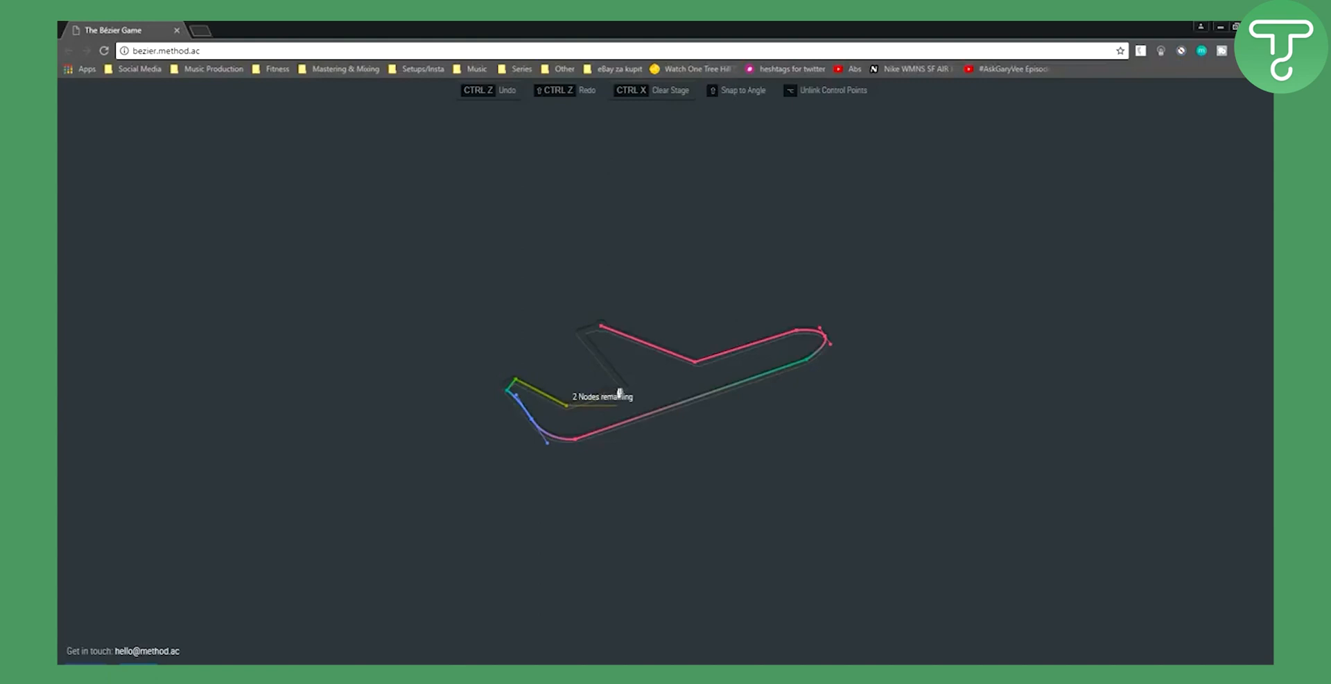
left_click(624, 387)
left_click(582, 332)
left_click(600, 331)
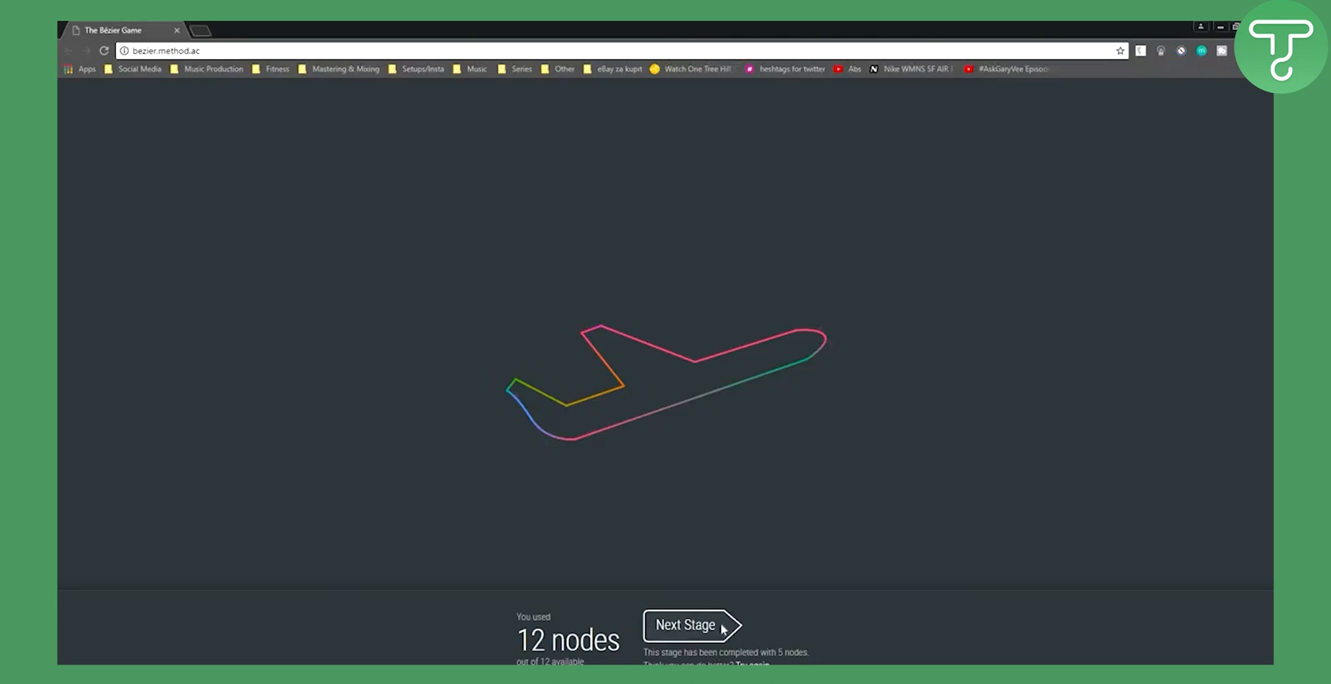
left_click(690, 625)
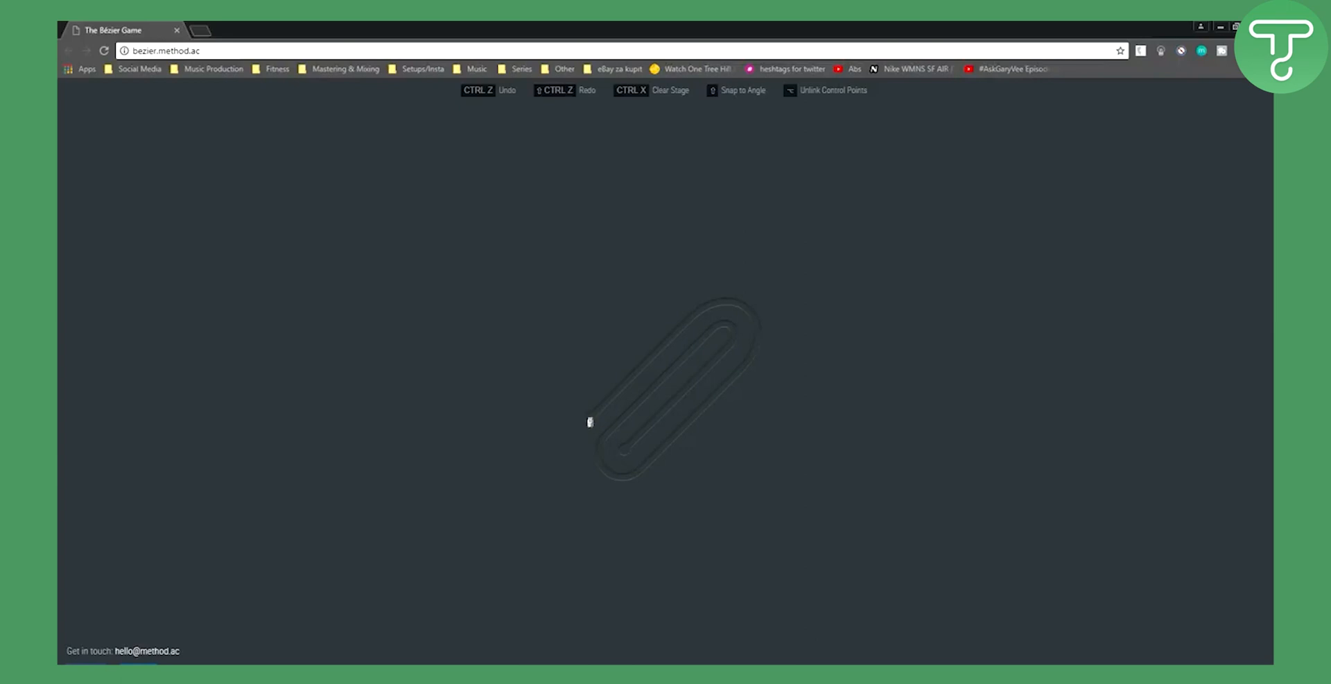
Trace the paperclip's outer loop from its free end, around the upper bend, down and around the lower bend.
left_click(590, 421)
left_click(702, 310)
left_click_drag(753, 357, 735, 432)
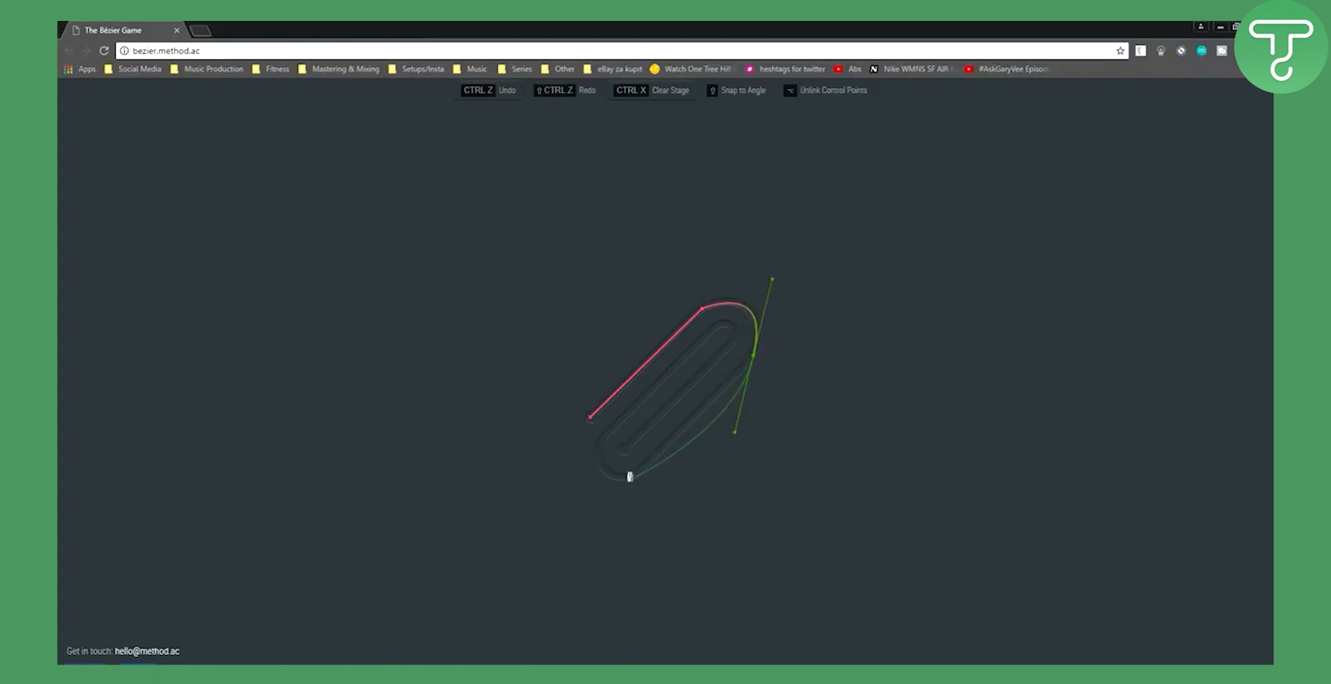
key("ctrl+z")
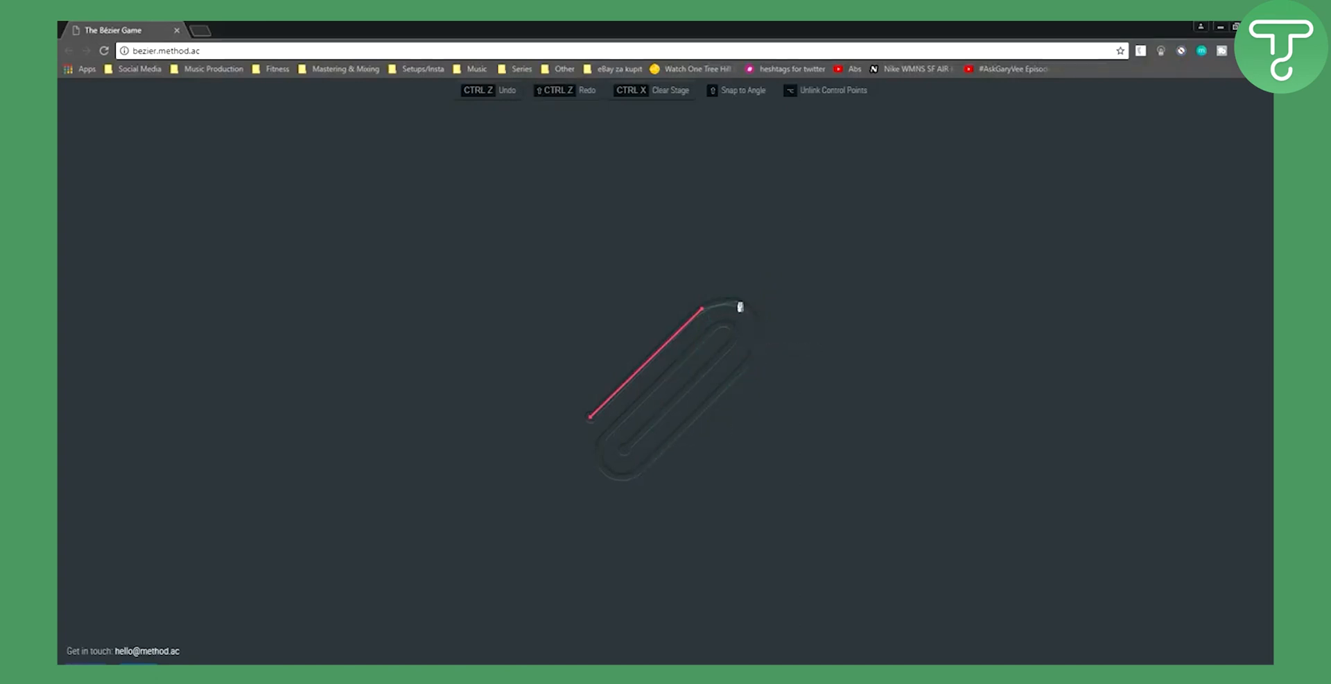
left_click_drag(745, 308, 768, 329)
left_click(751, 357)
left_click(631, 475)
left_click_drag(606, 471, 623, 412)
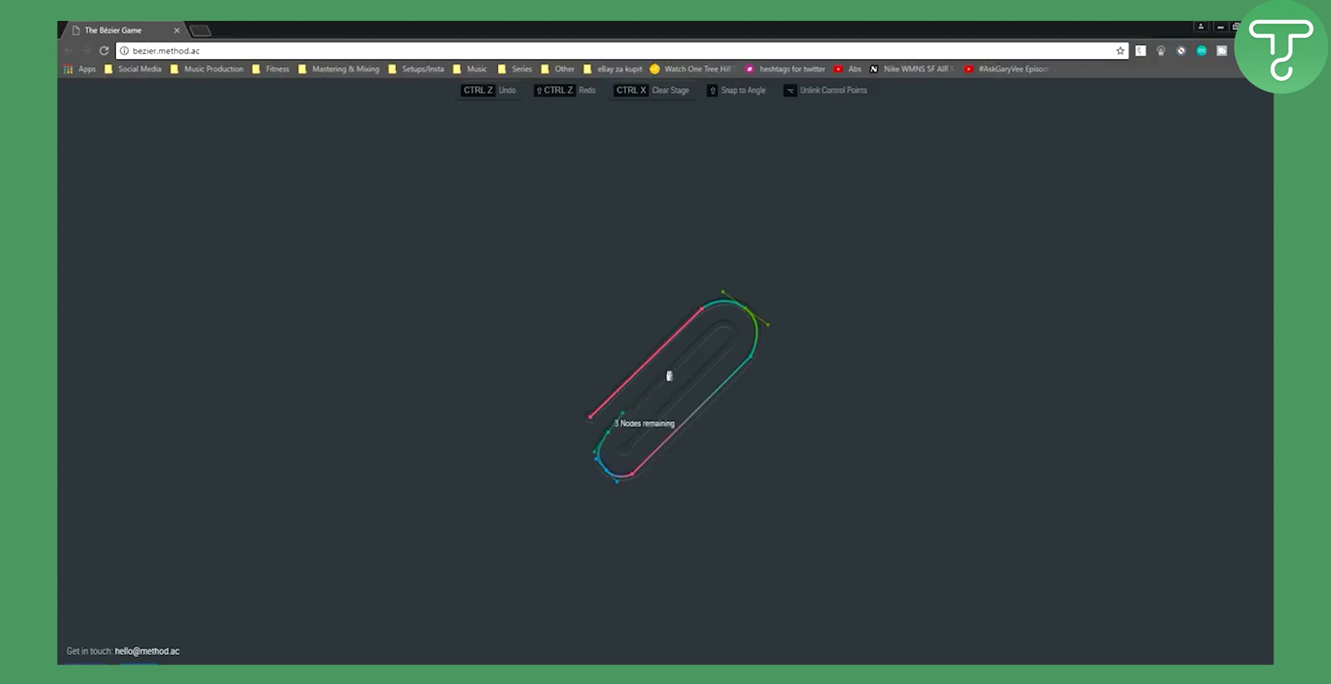
Trace the paperclip's inner loop around the small upper bend to its inner end, and advance to the next stage.
left_click(718, 325)
left_click_drag(731, 324, 730, 343)
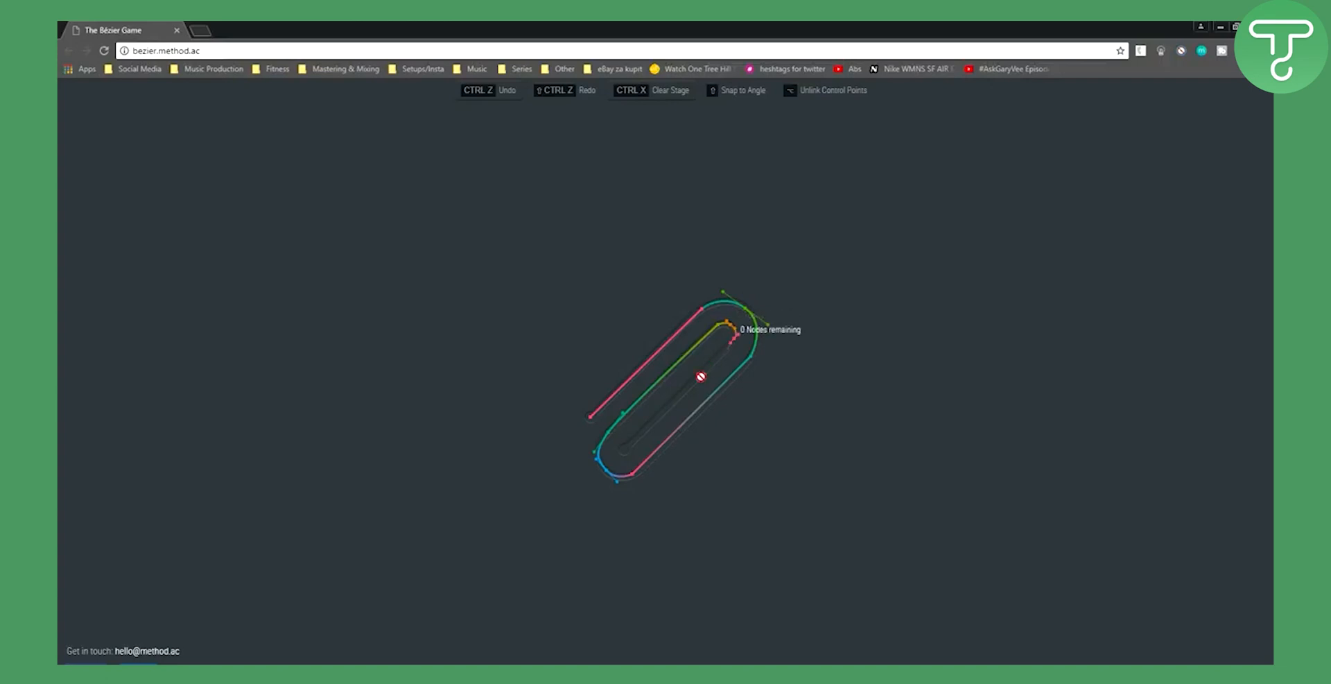
left_click(623, 449)
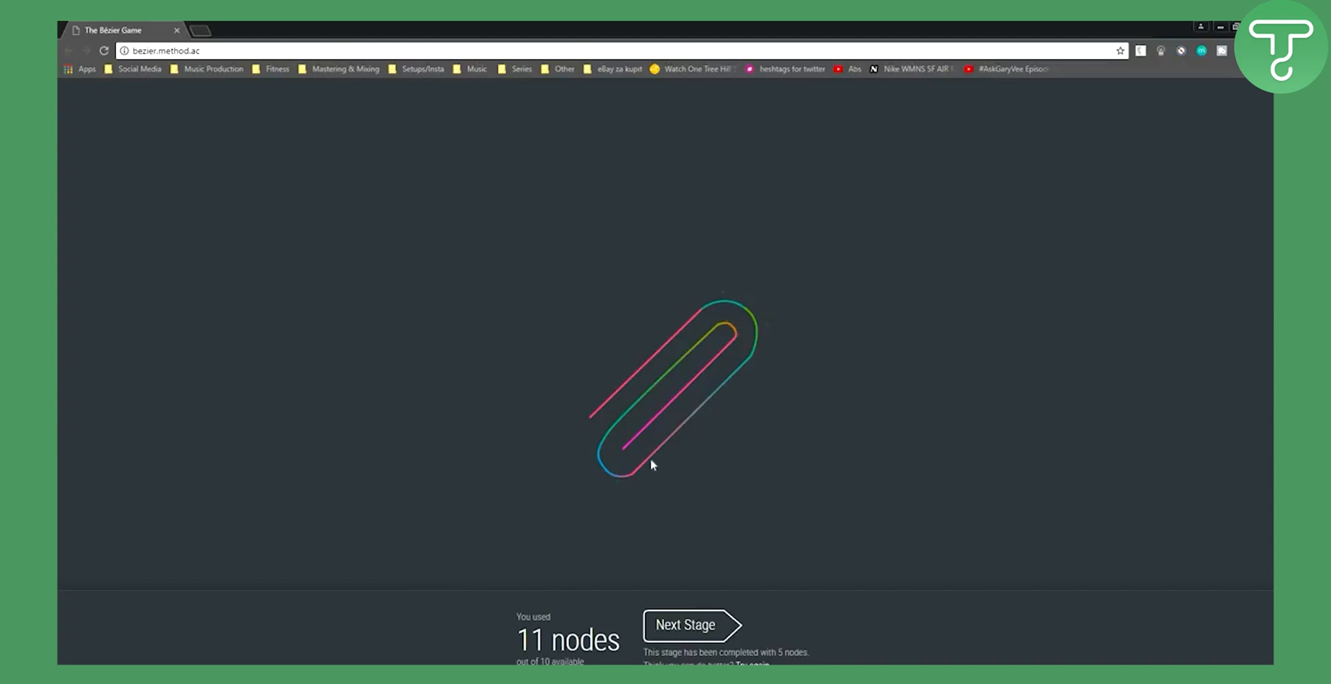
left_click(703, 637)
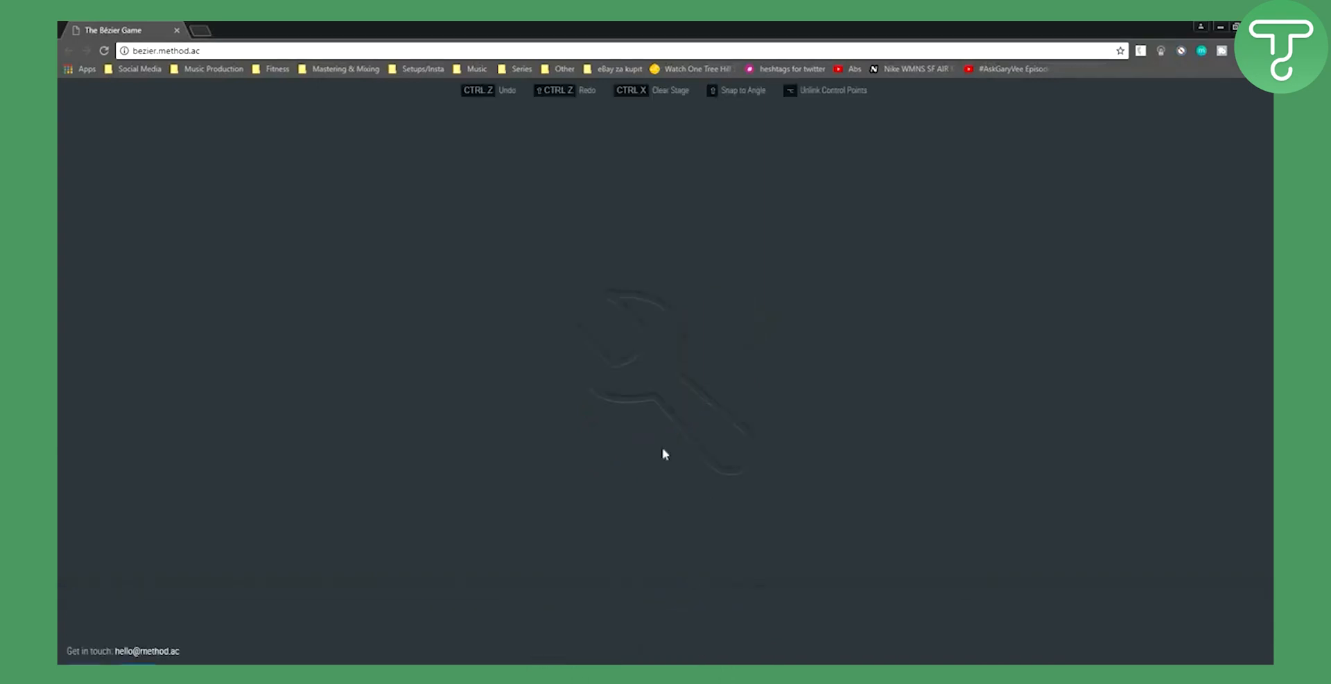